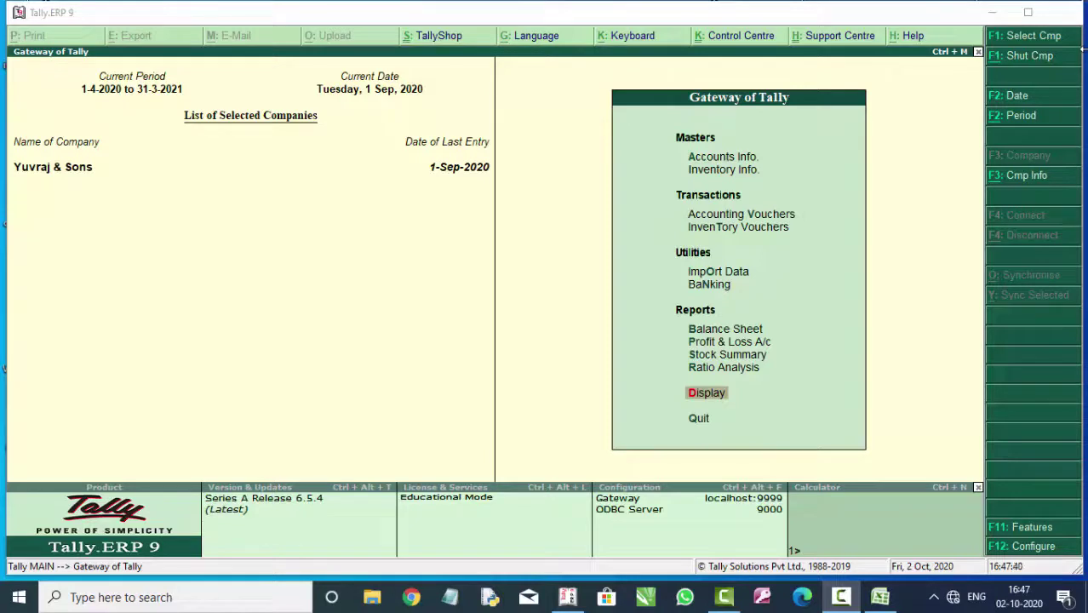
- Start a new accounting voucher and switch it to a Purchase voucher
left_click(774, 223)
left_click(772, 218)
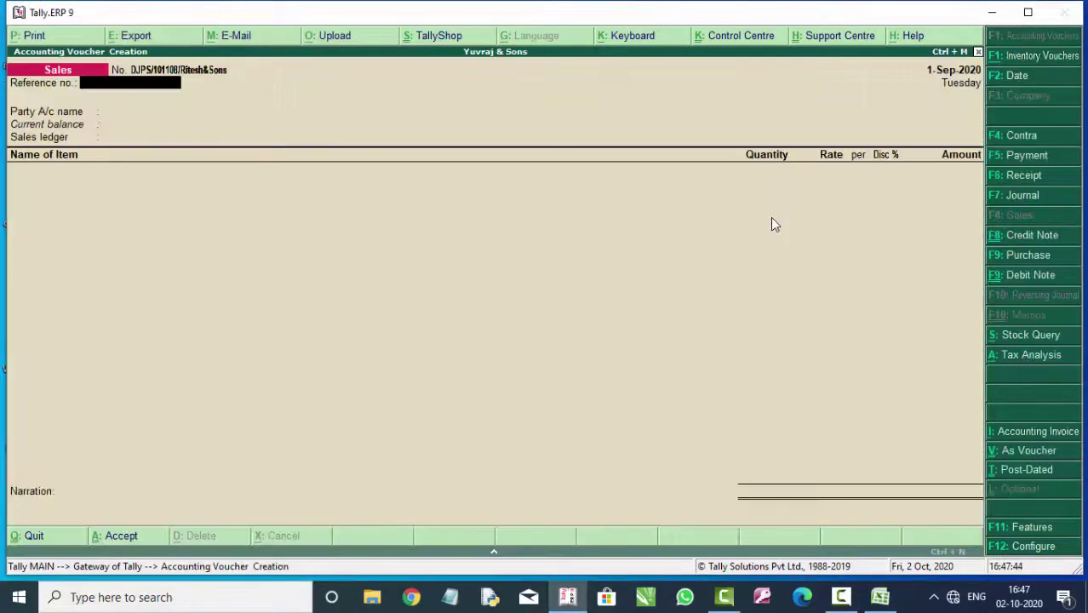
left_click(1034, 255)
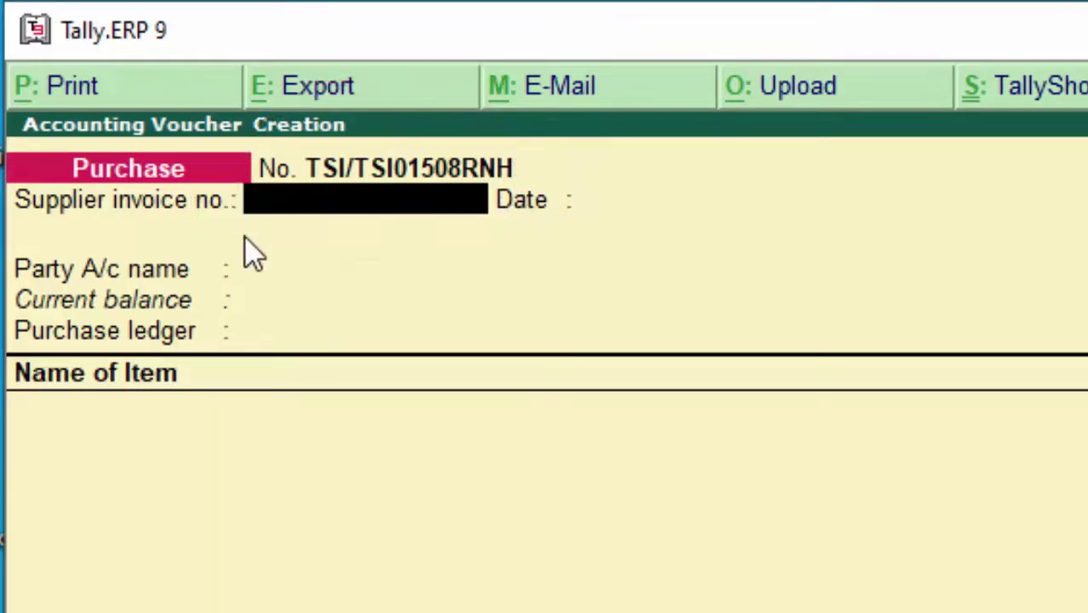
- Enter the supplier invoice number, keep date 1-Sep-2020, and choose Cash as the party account
type("8900")
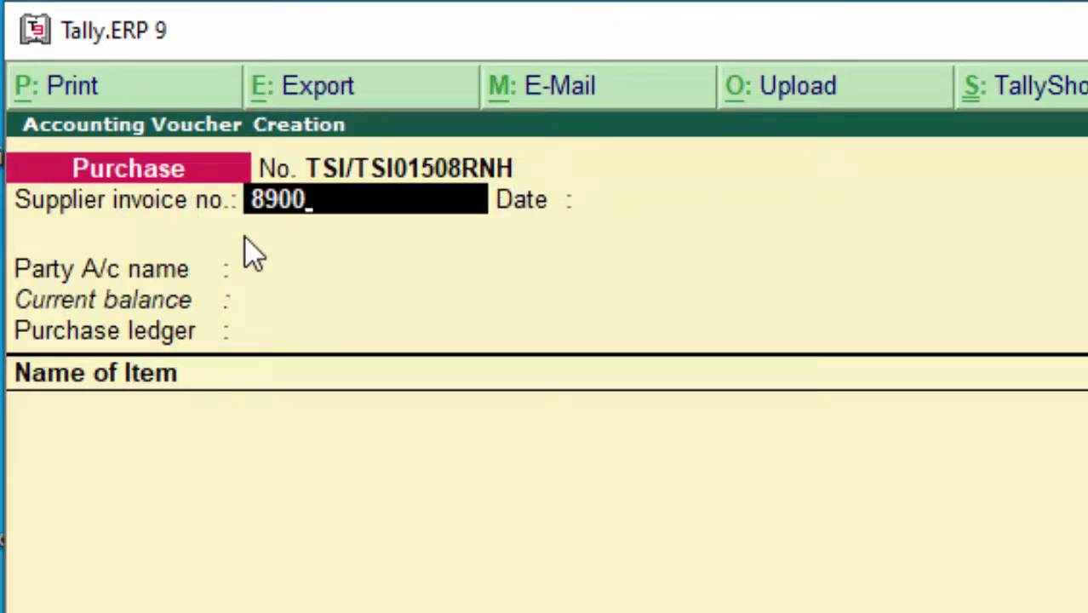
key("Return")
key("Return")
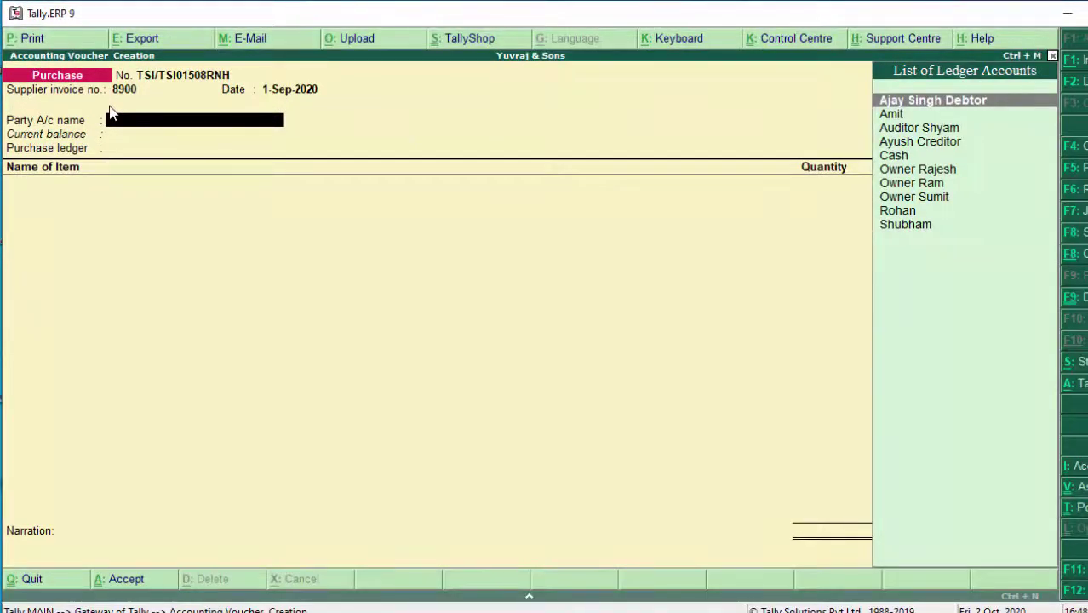
type("c")
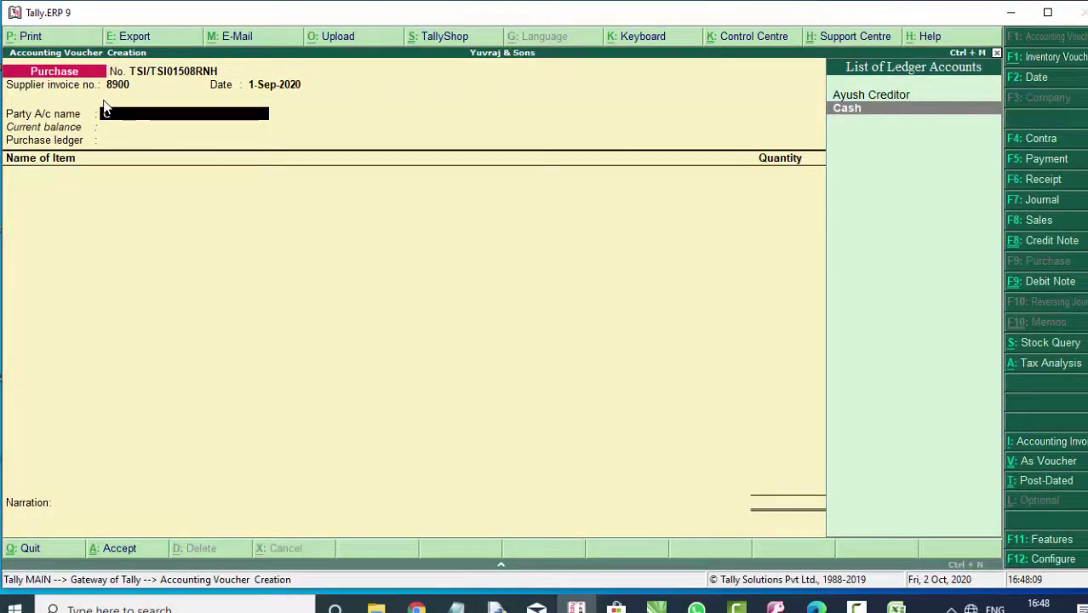
key("Return")
key("Return")
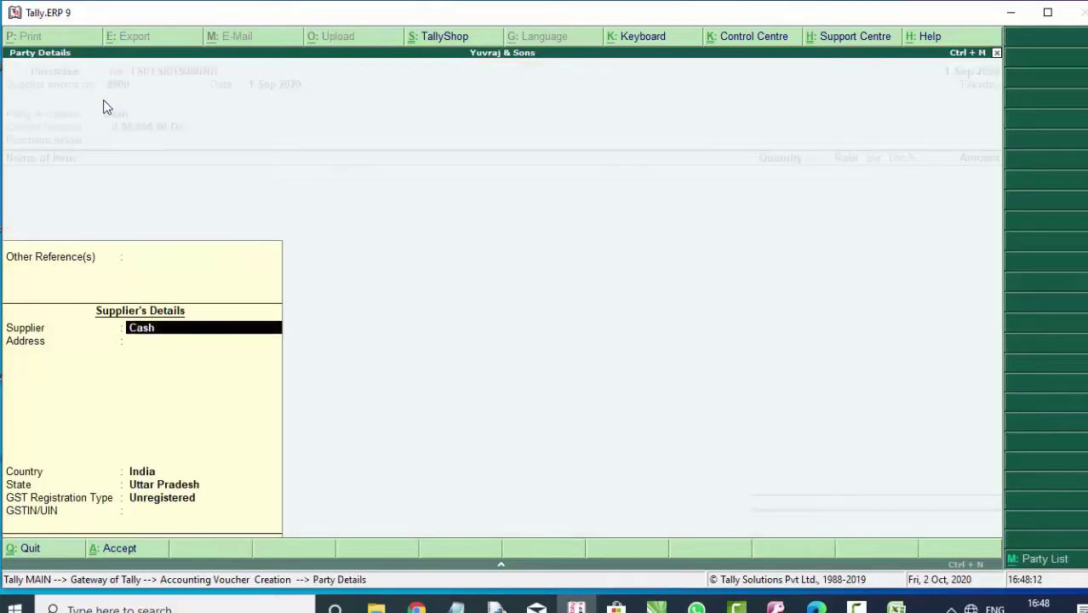
key("Return")
key("Return")
key("Return")
key("Return")
key("Return")
key("Return")
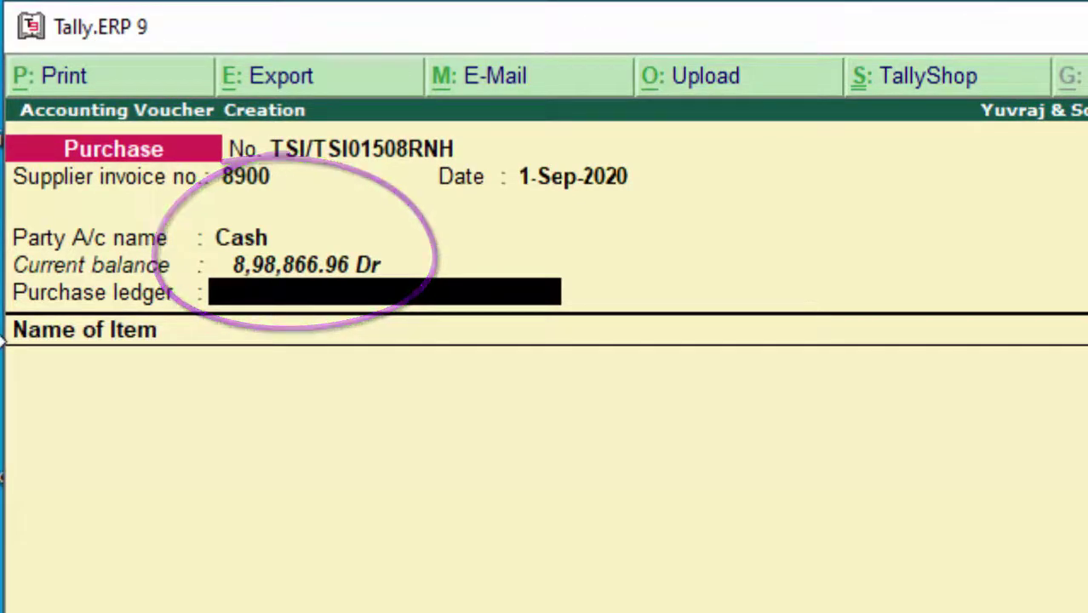
- Under Purchase A/c, enter 100 pcs Keyboard at 56.00 with 0.10% discount (5,594.40) and save
key("Return")
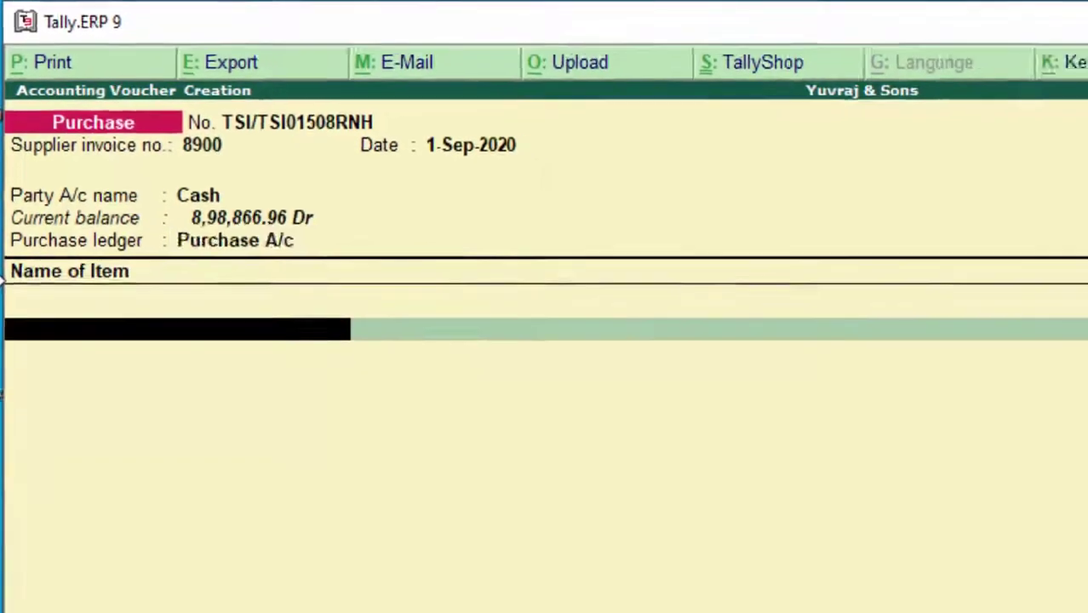
type("K")
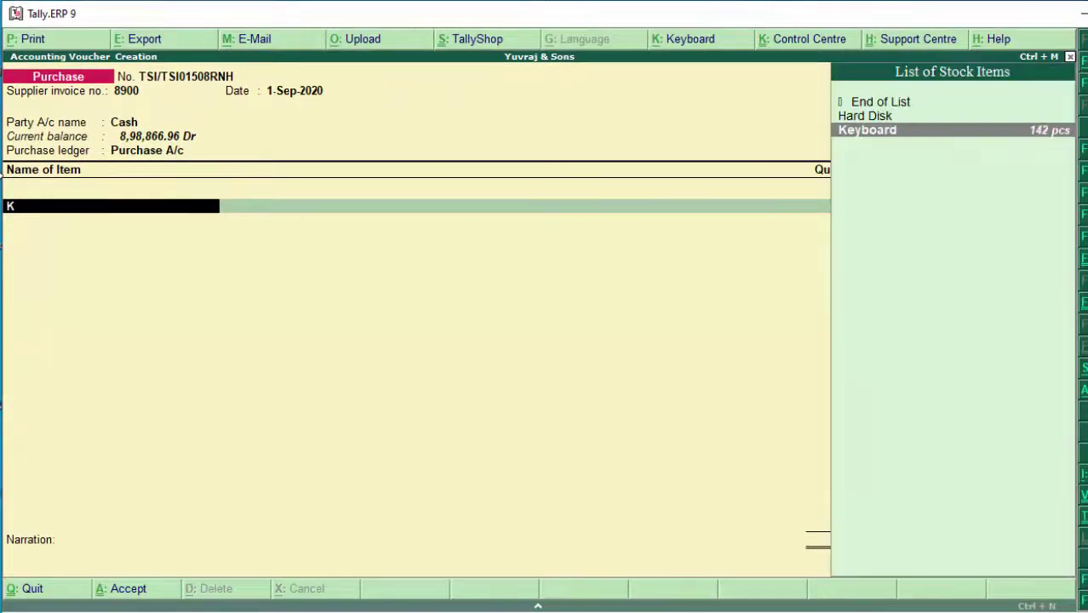
key("Return")
key("Return")
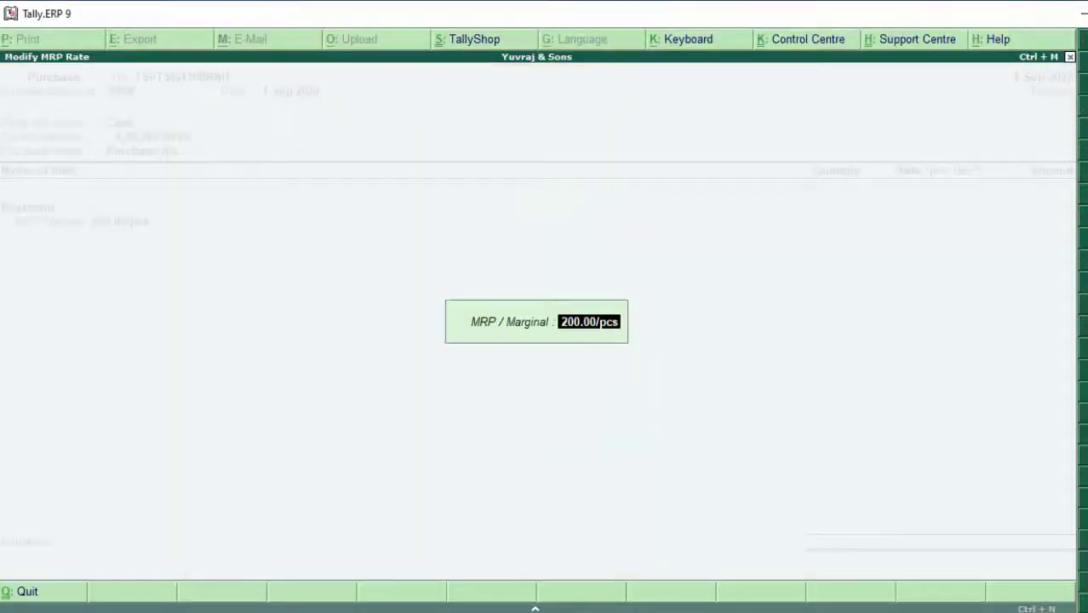
key("Return")
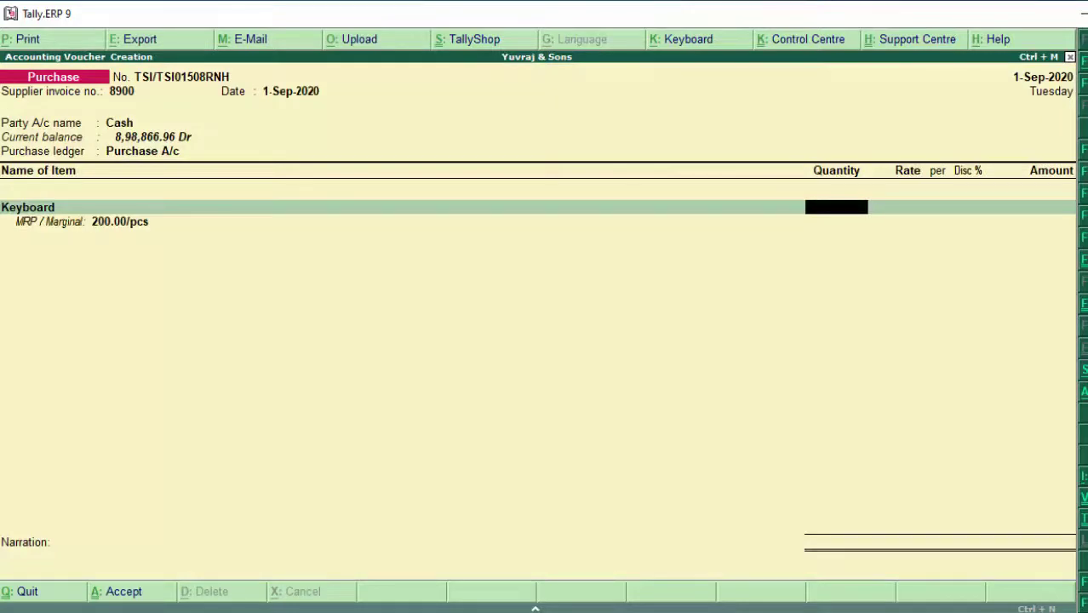
type("10")
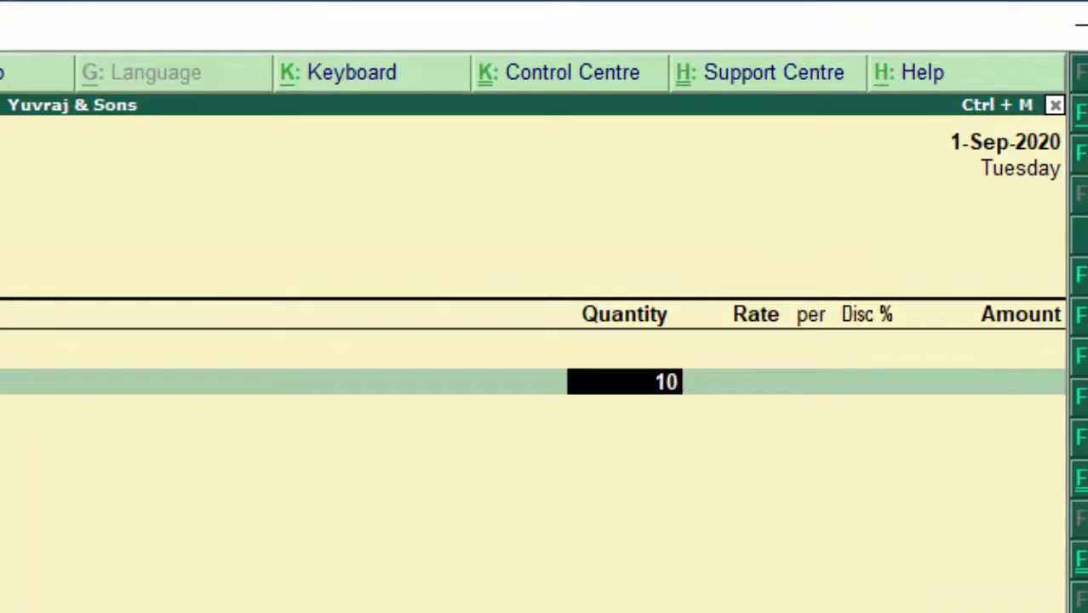
type("0")
key("Return")
key("Return")
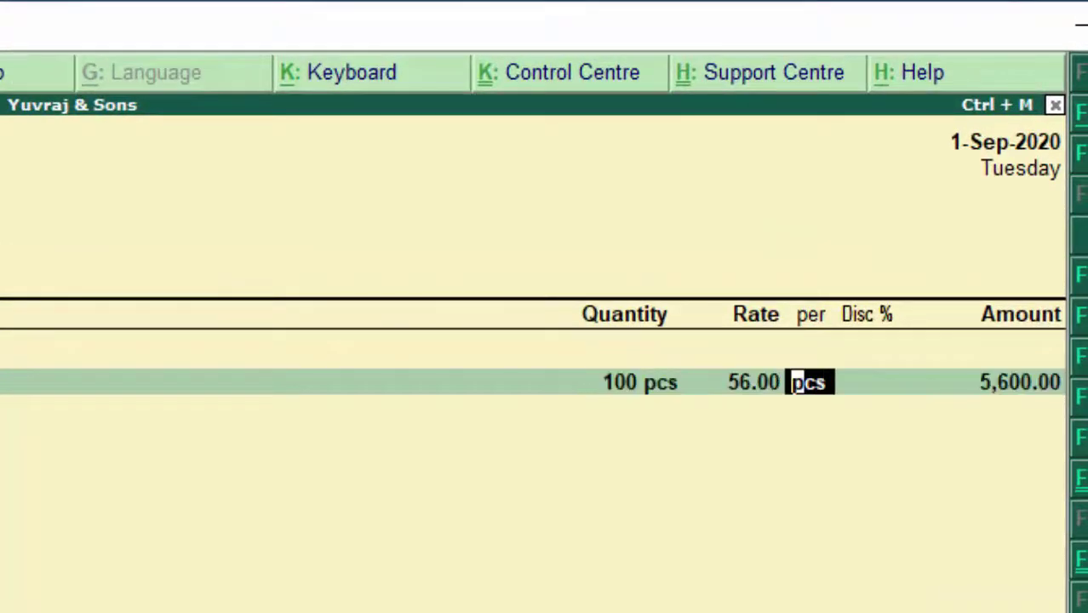
key("Return")
type(".1")
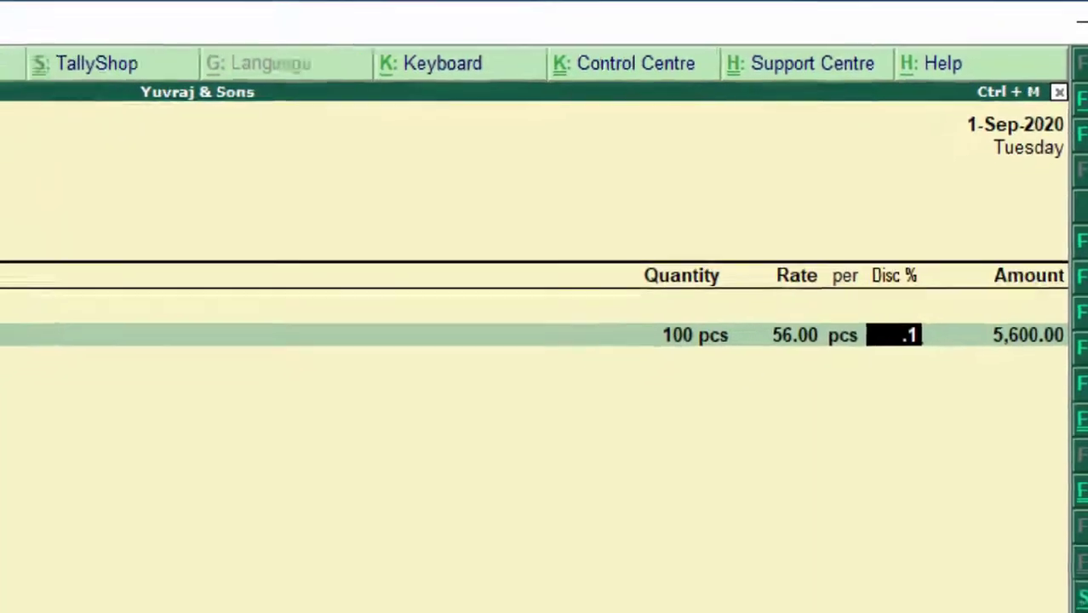
key("Return")
key("Return")
key("Return")
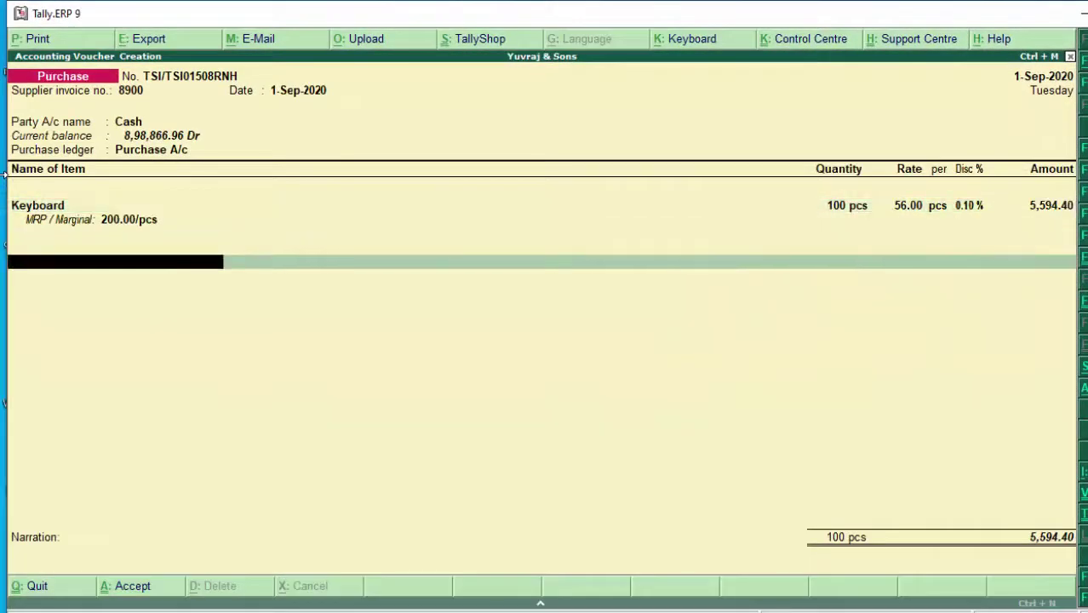
key("Return")
key("Return")
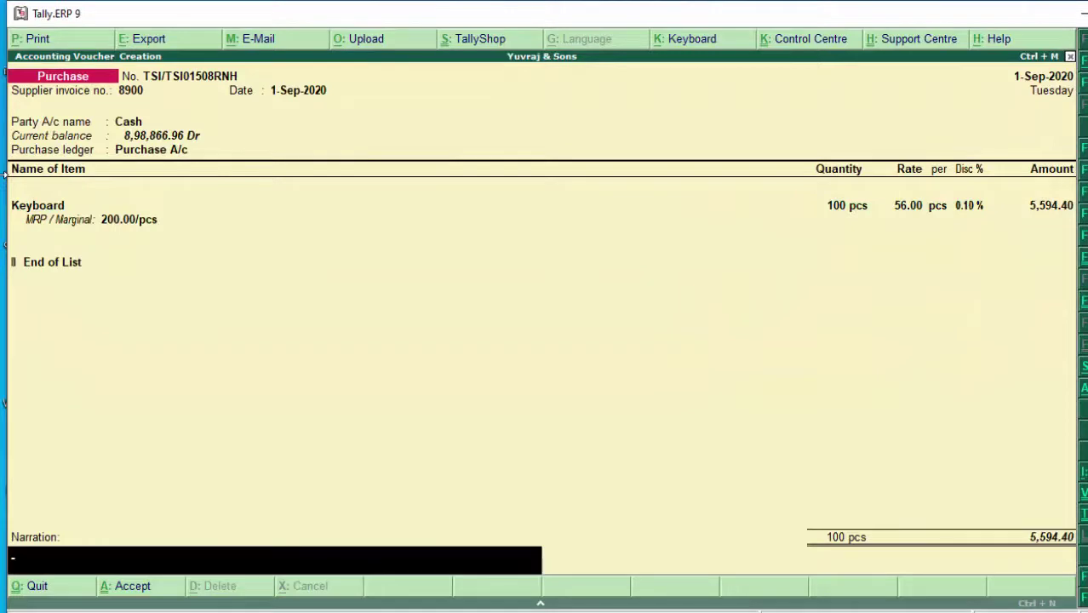
key("Return")
key("Return")
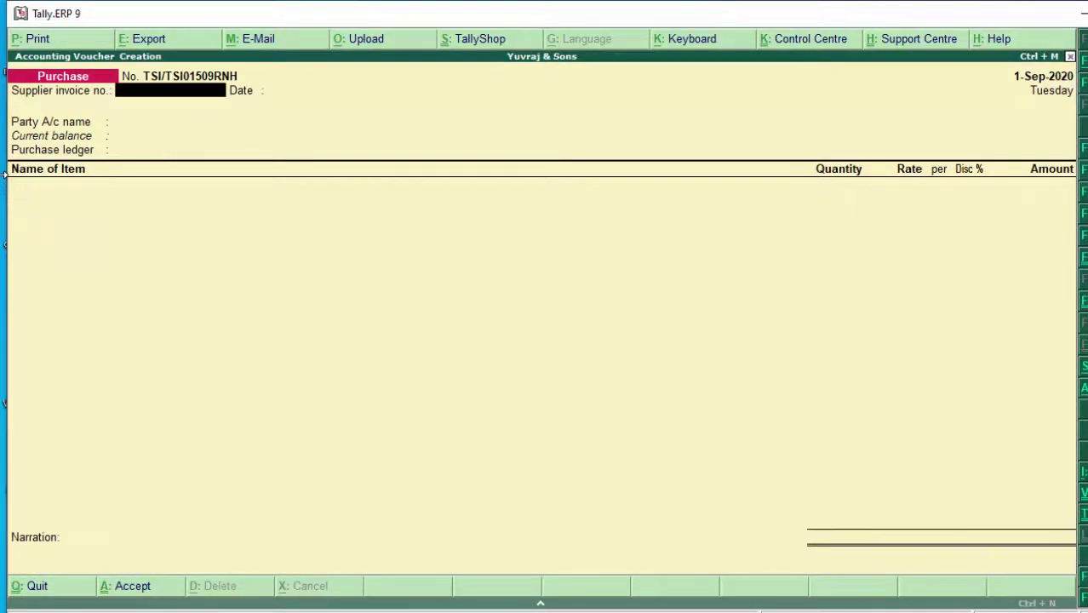
- From the Day Book, reopen the 5,594.40 Cash purchase voucher for Keyboard
key("Escape")
key("Return")
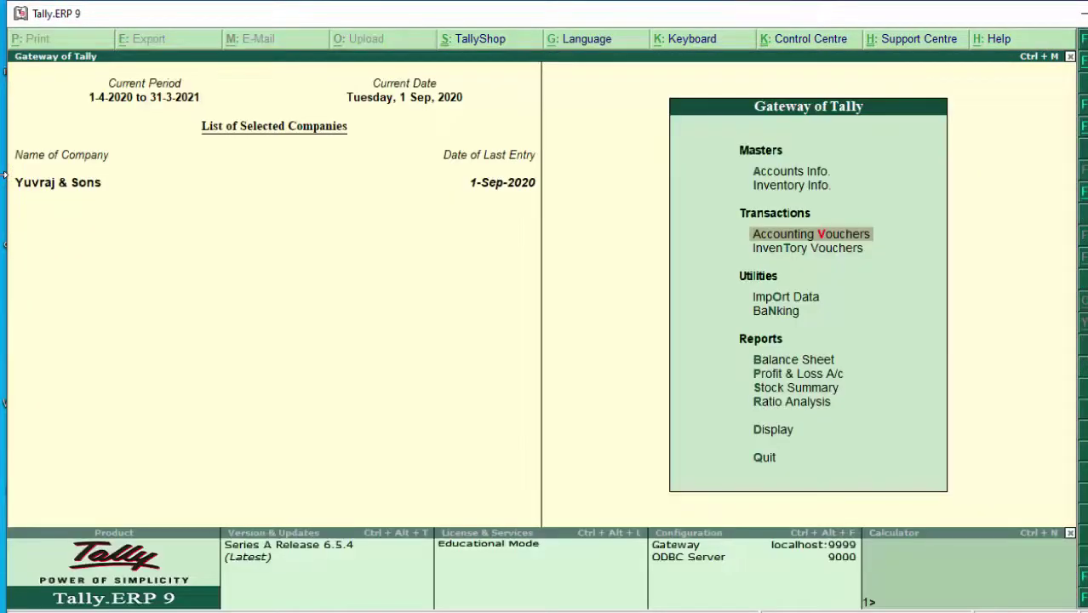
key("d")
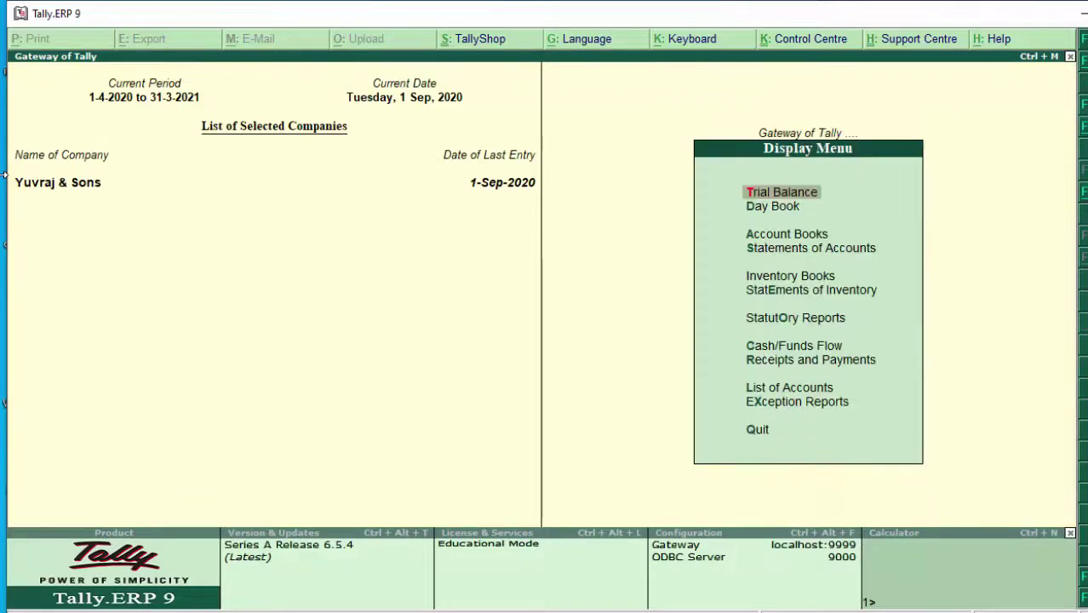
key("d")
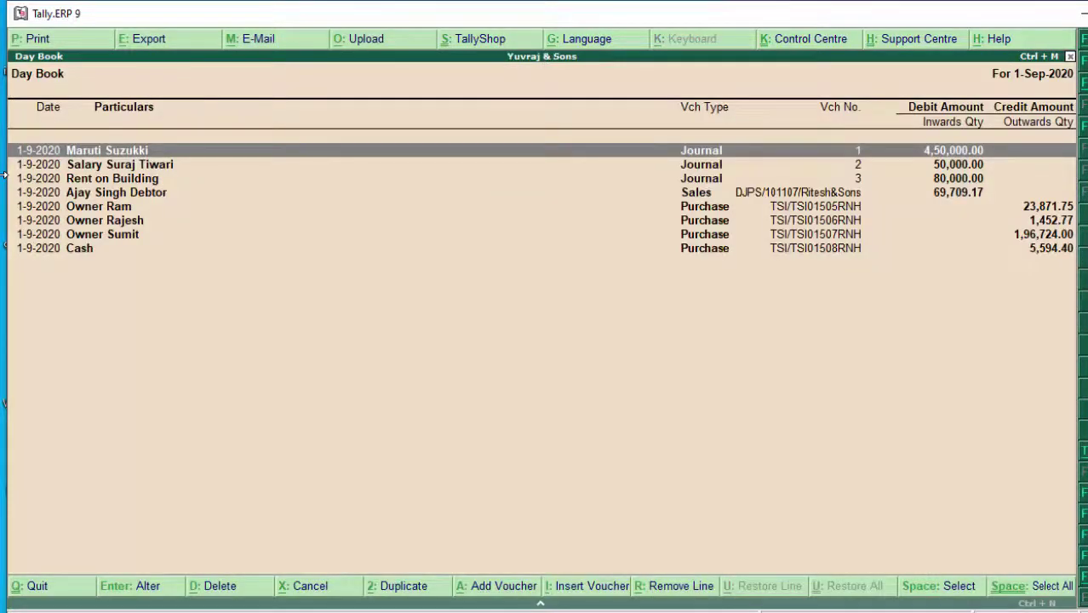
key("Down")
key("Down")
key("Down")
key("Down")
key("Down")
key("Down")
key("Down")
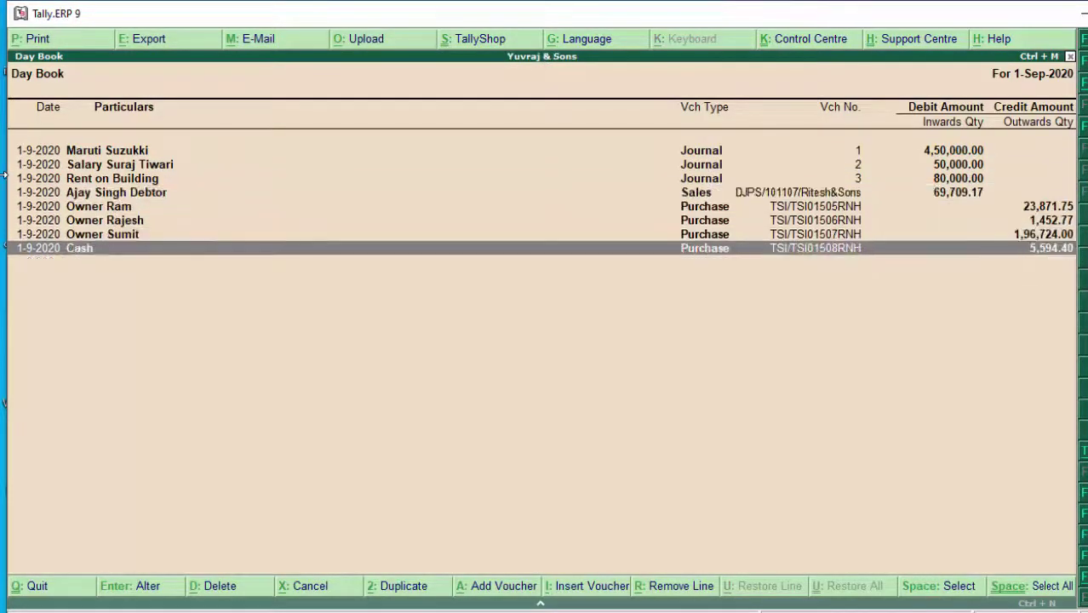
key("Return")
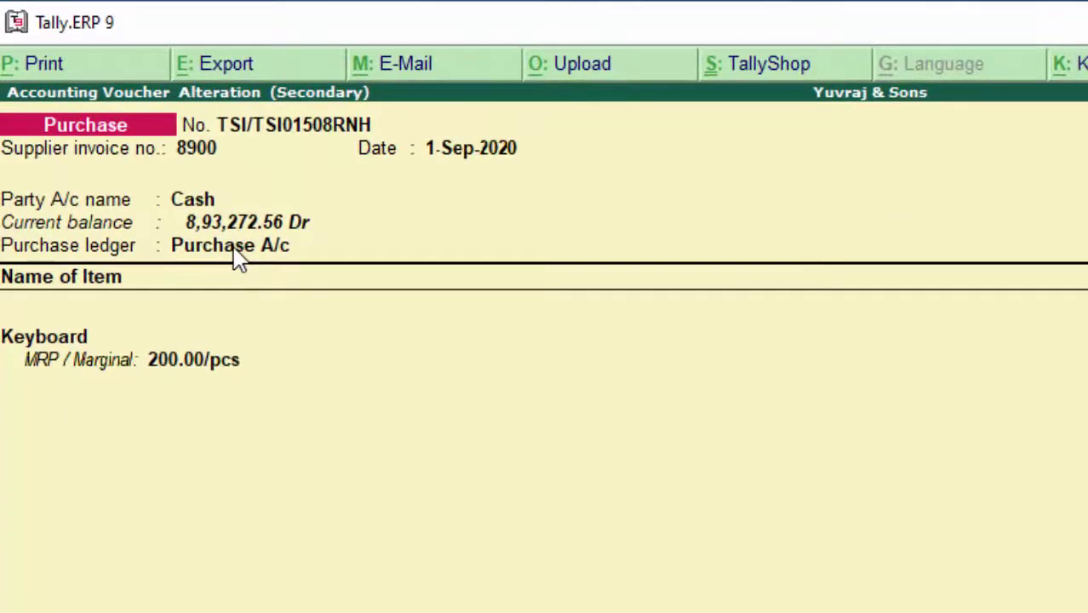
- Exit the Day Book and start a new Sales voucher from Accounting Vouchers
key("Escape")
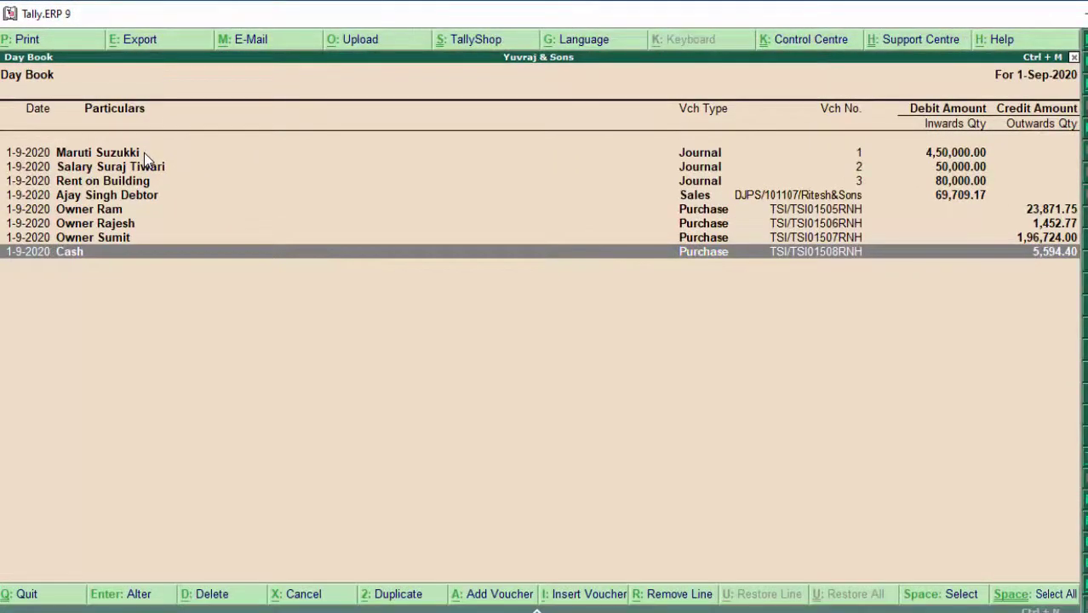
key("Escape")
key("Escape")
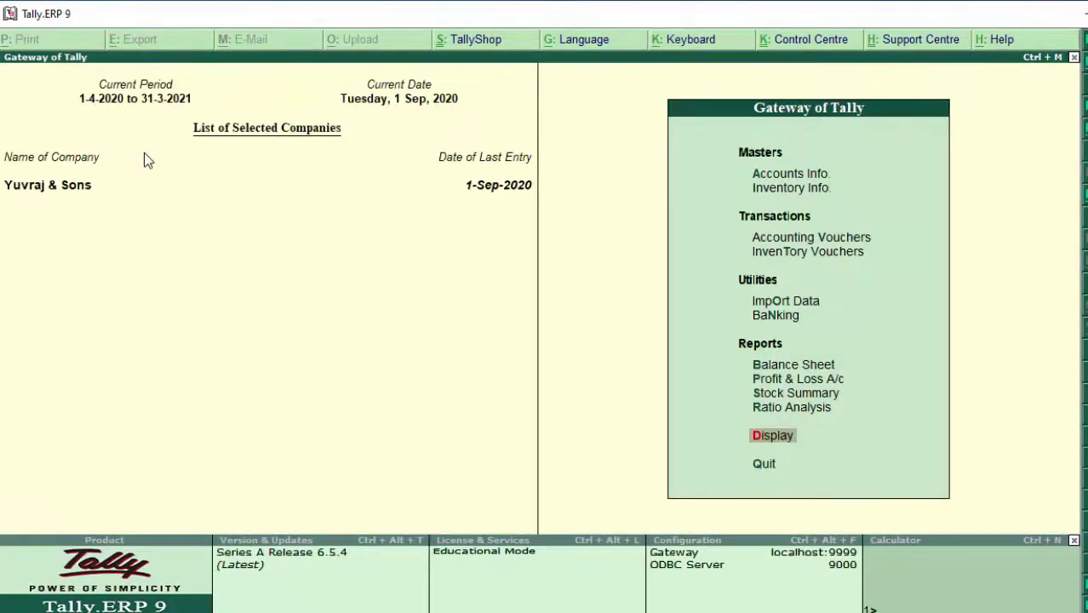
key("v")
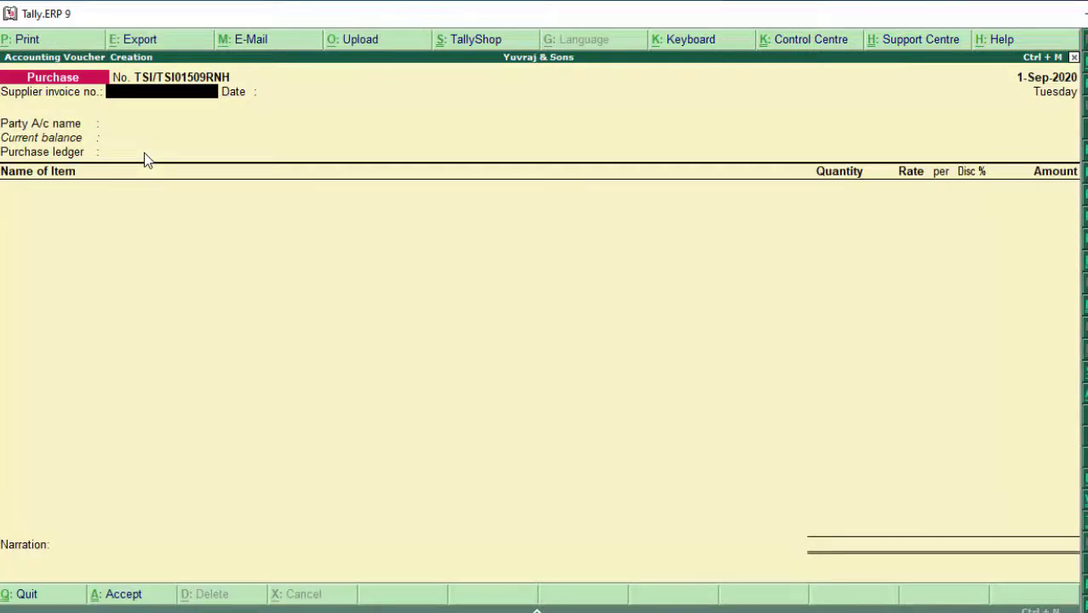
key("F8")
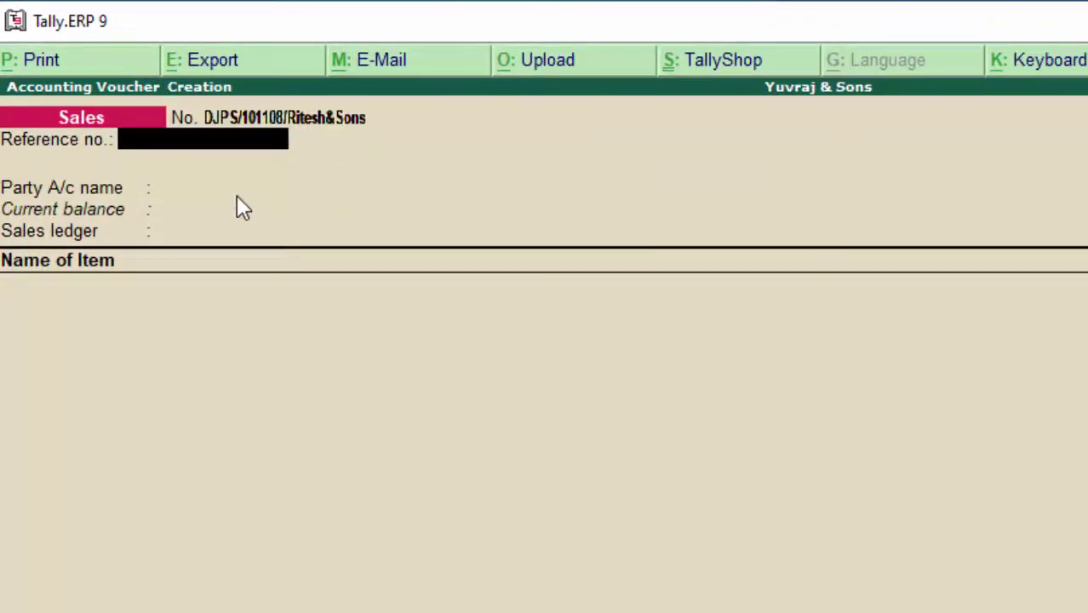
- Enter reference 890, pick Cash as party, and accept the Unregistered buyer party details
type("890")
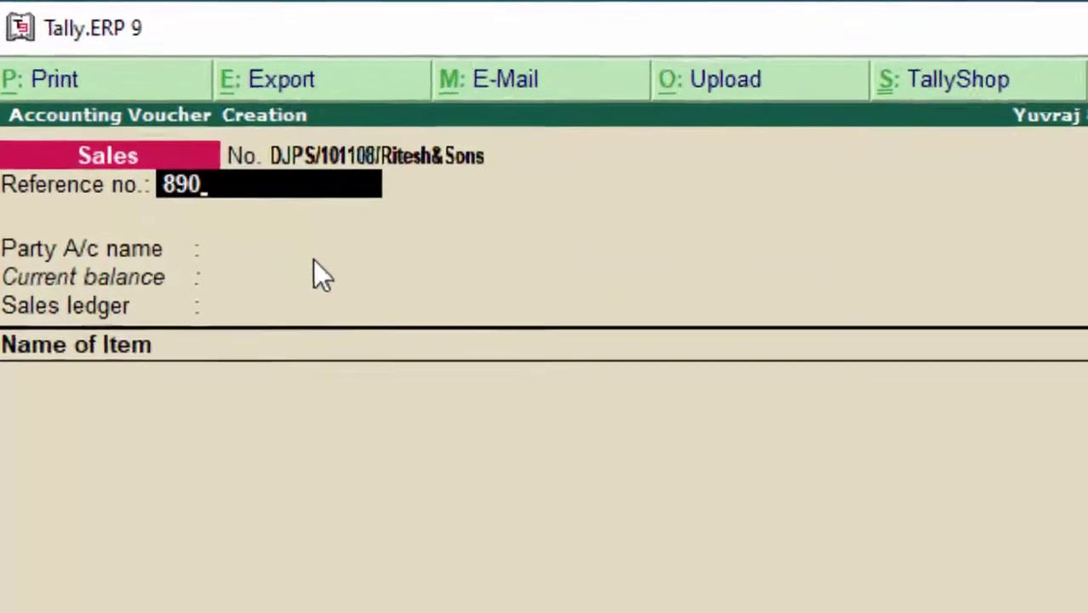
key("Return")
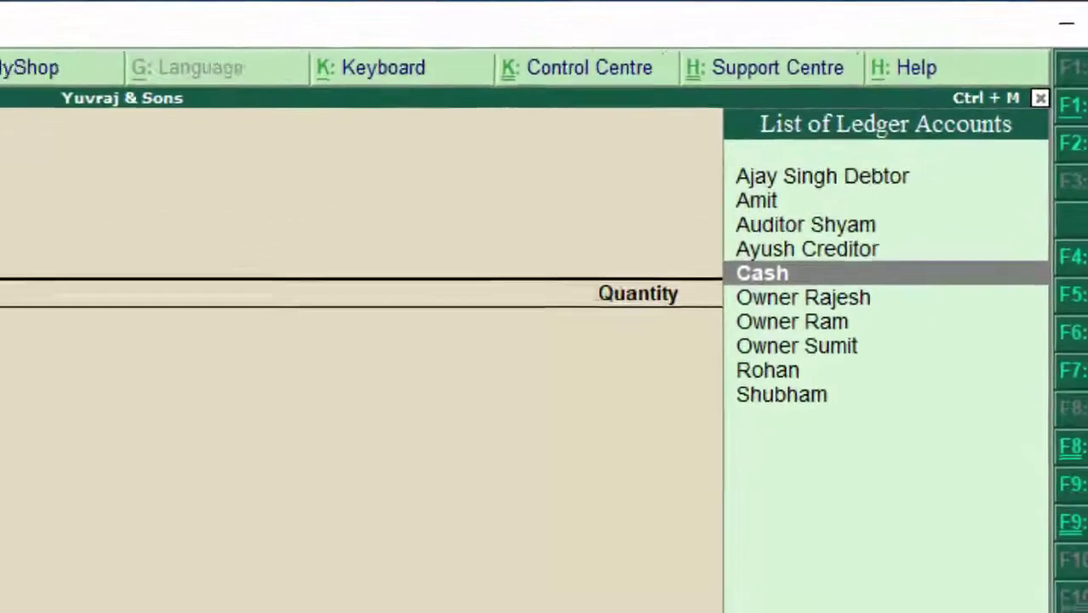
key("Return")
key("Return")
key("Return")
key("Return")
key("Return")
key("Return")
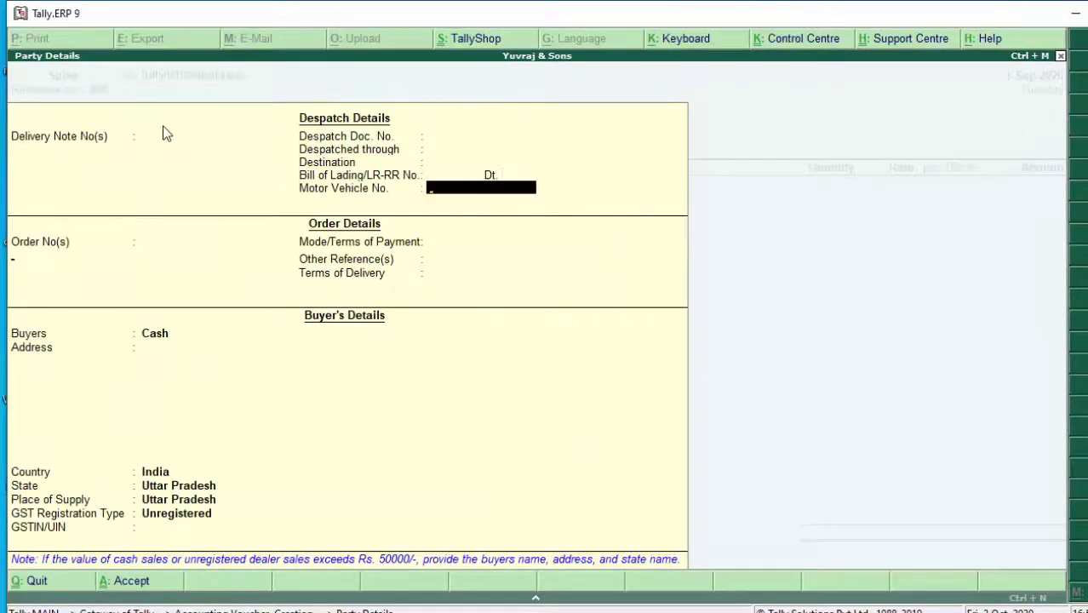
key("Return")
key("Return")
key("Return")
key("Return")
key("Return")
key("Return")
key("Return")
key("Return")
key("Return")
key("Return")
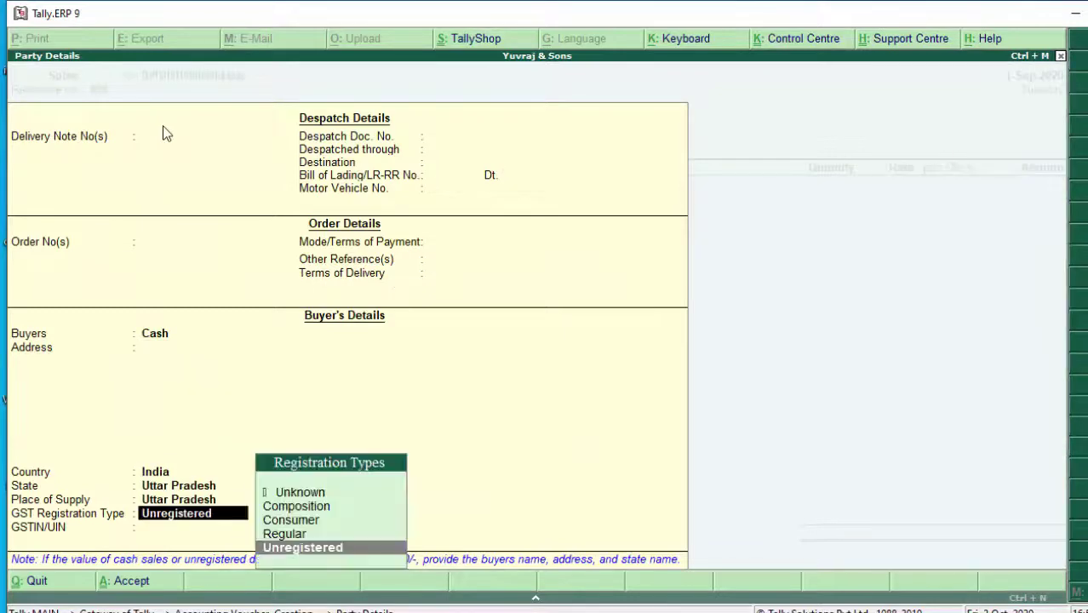
key("Return")
key("Return")
key("Return")
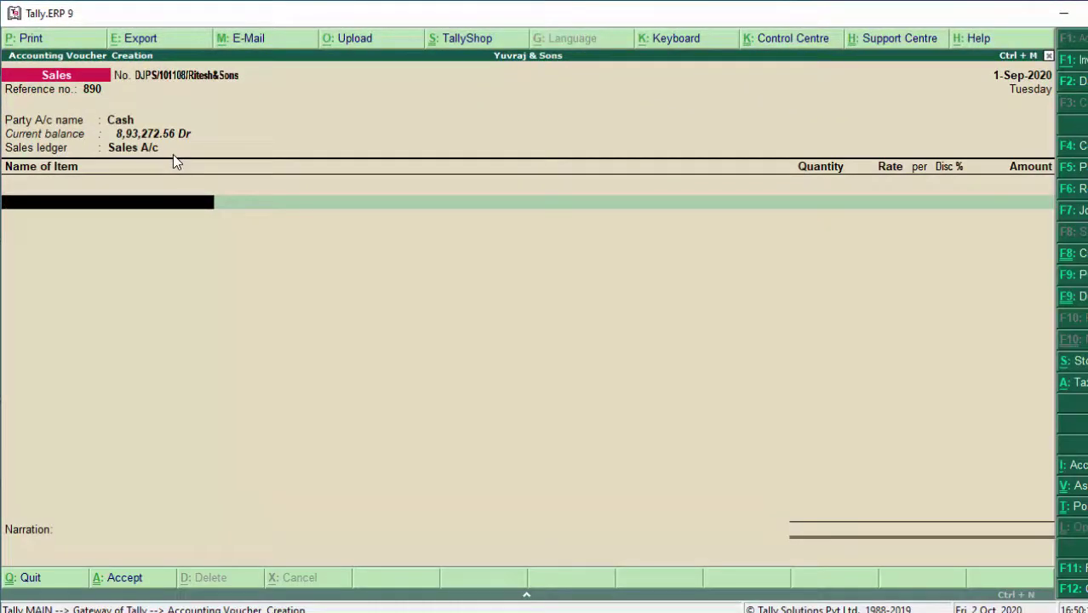
- Sell 200 pcs Keyboard at 120.00 with 0.10% discount (23,976.00), then save and exit entry
type("K")
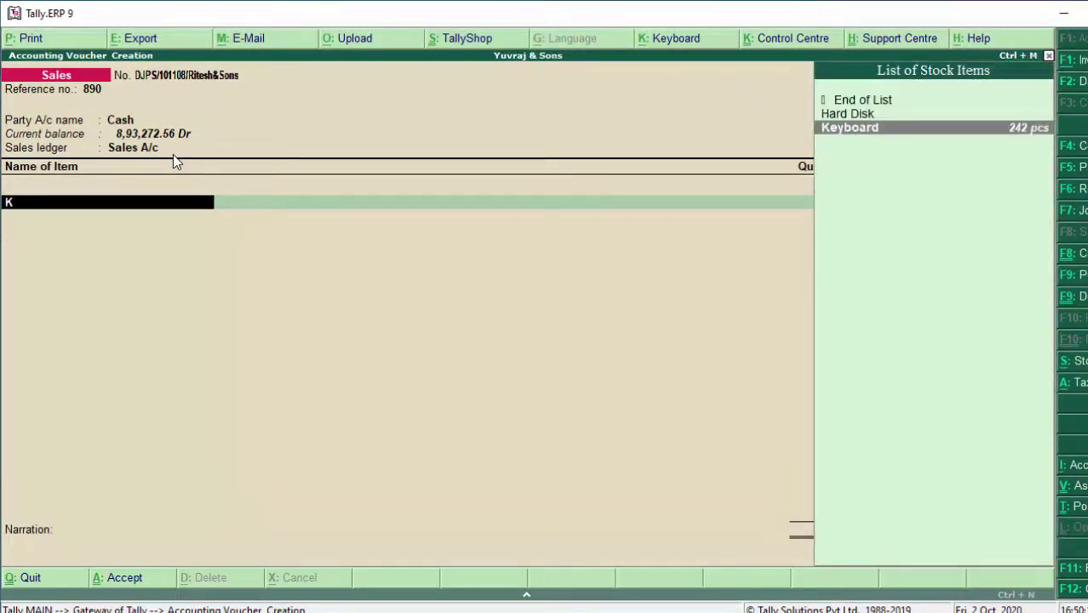
key("Return")
key("Return")
key("Return")
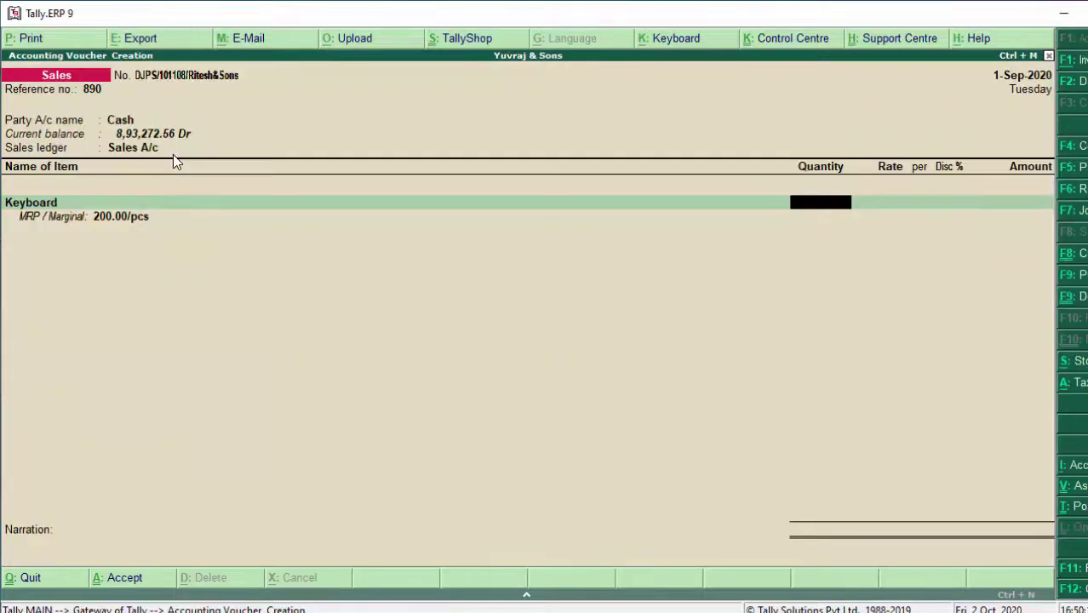
type("200")
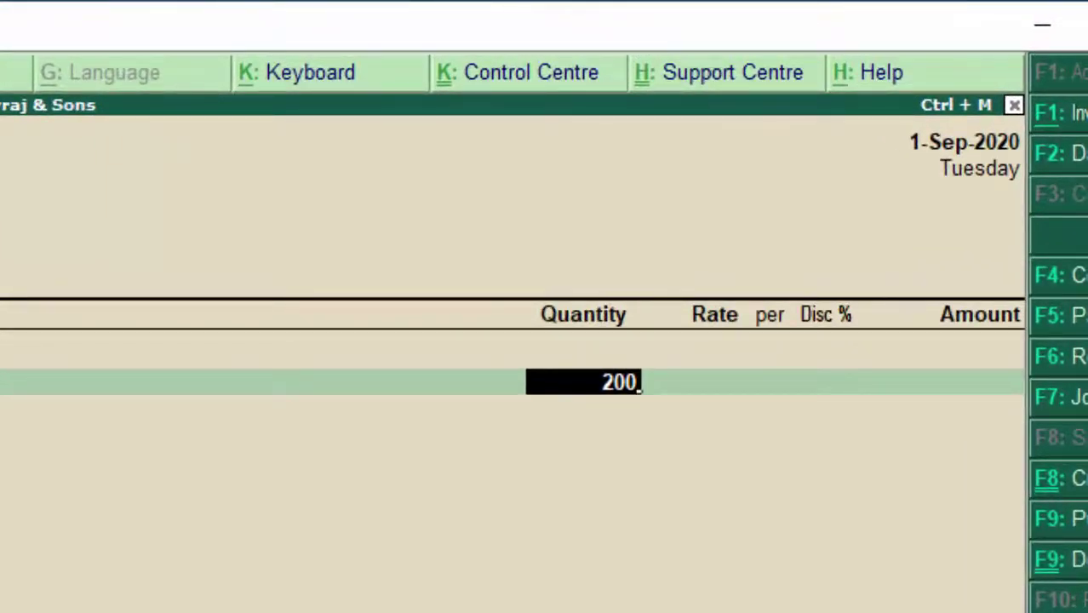
key("Return")
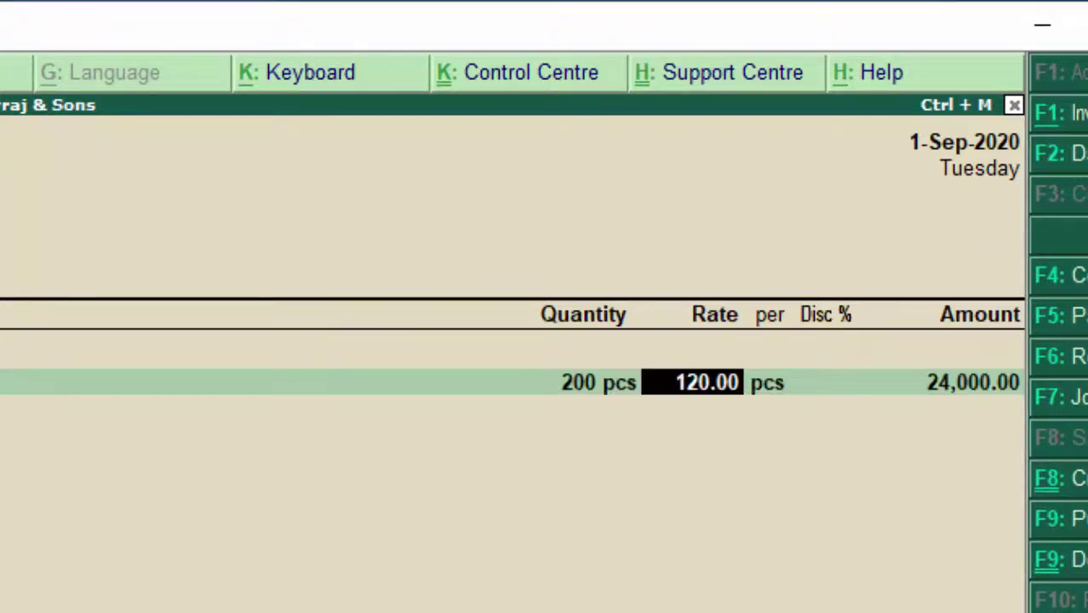
key("Return")
key("Return")
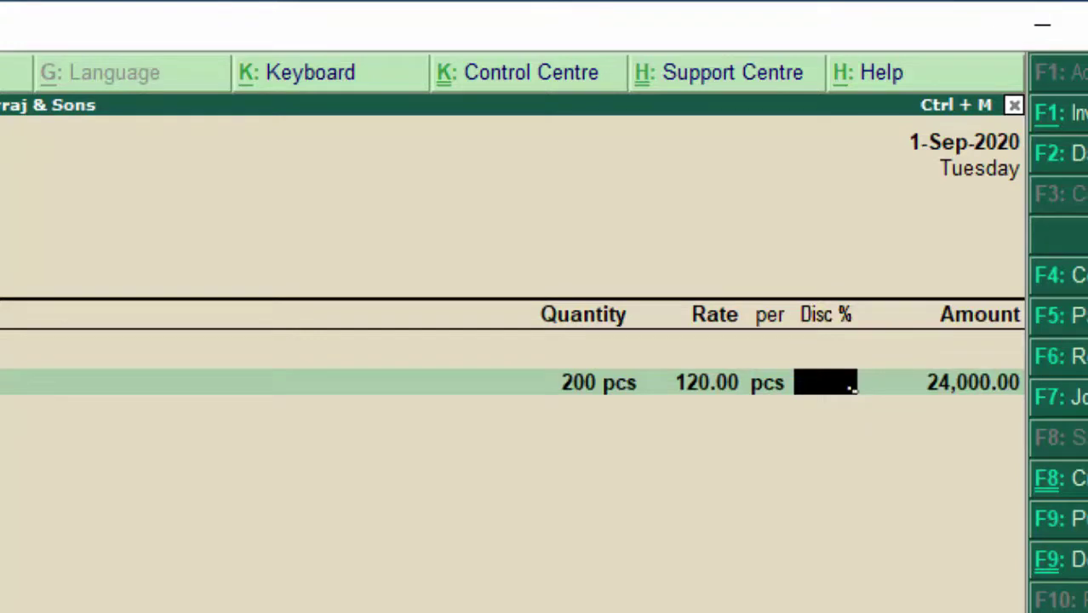
type(".1")
key("Return")
key("Return")
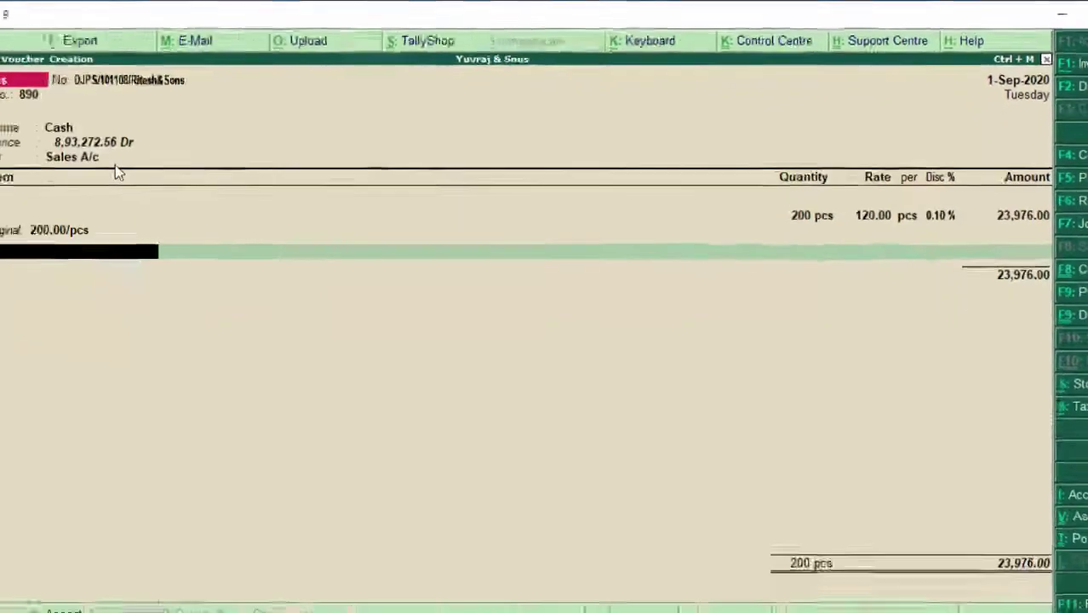
key("Return")
key("Return")
key("Return")
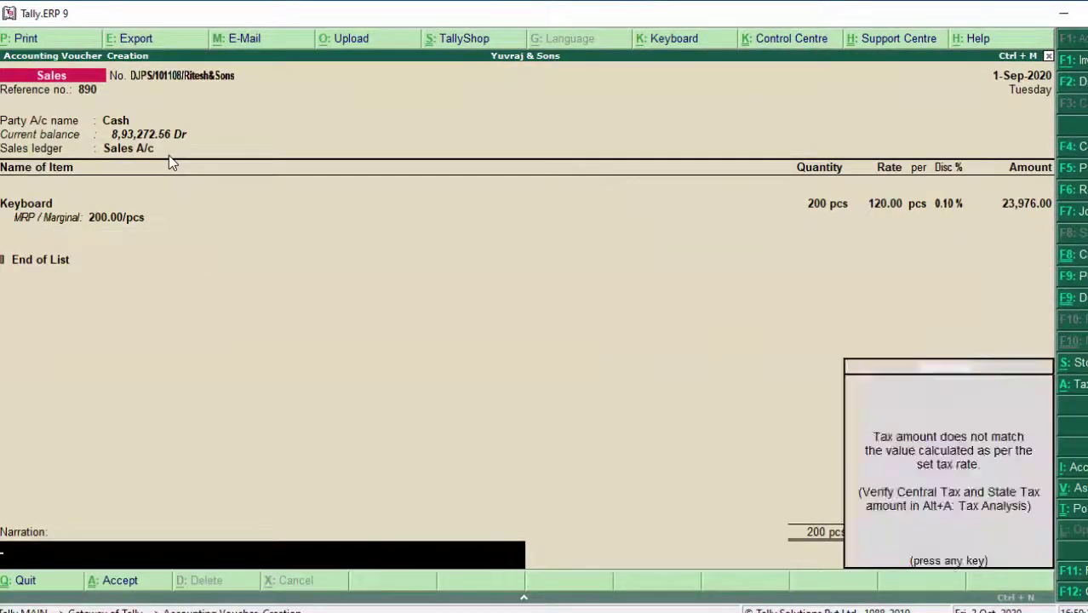
key("Return")
key("Return")
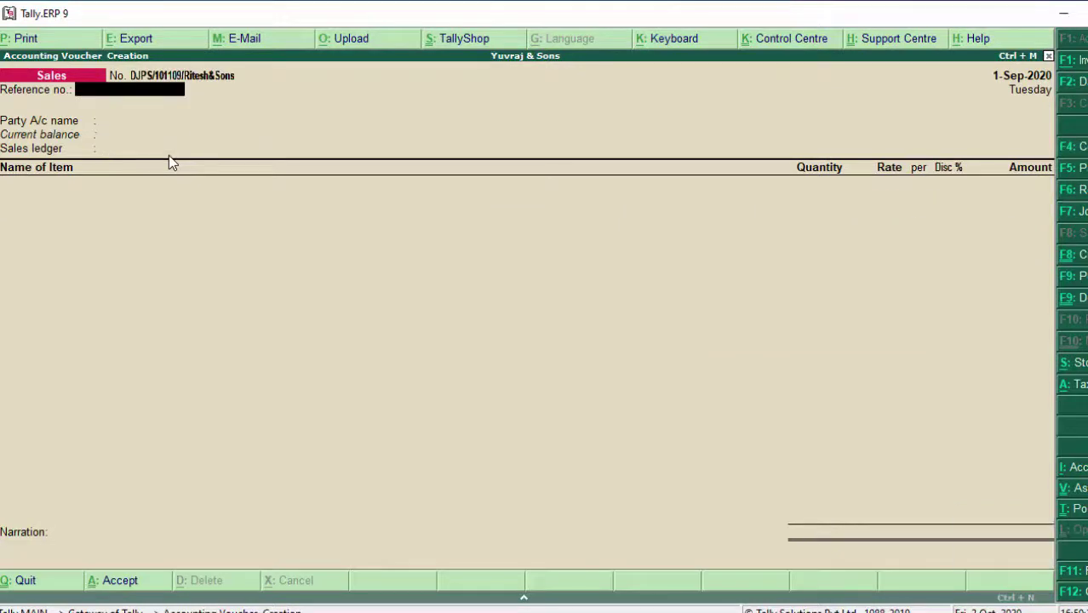
key("Escape")
- From the 1-Sep-2020 Day Book, reopen the 23,976.00 Cash sales voucher for Keyboard
key("d")
key("y")
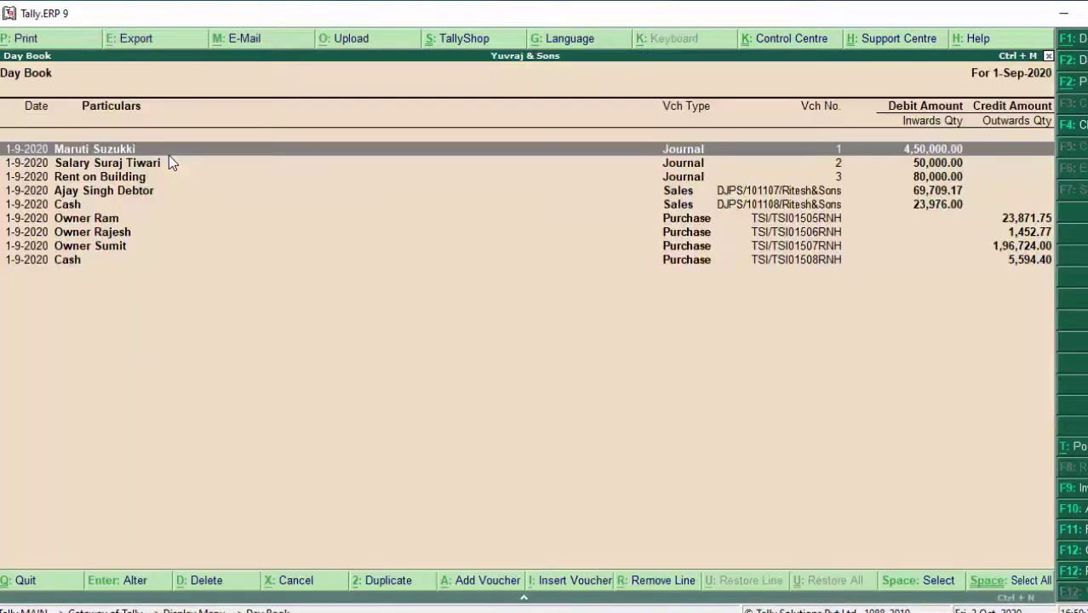
key("Down")
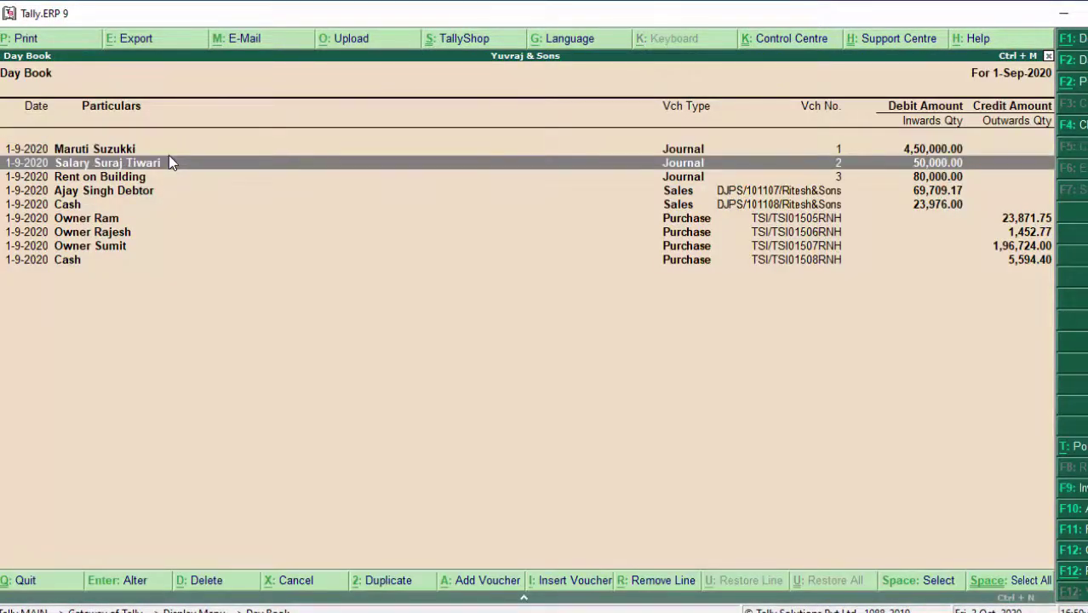
key("Down")
key("Down")
key("Down")
key("Return")
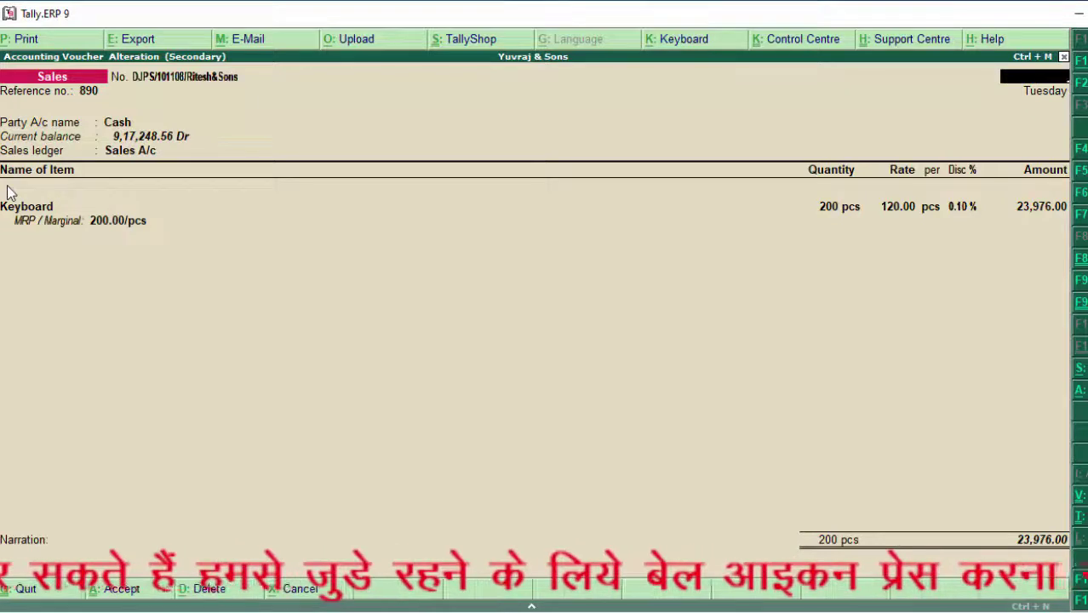
- Exit the Cash sales voucher and the Day Book back to the Gateway of Tally
key("Escape")
key("Escape")
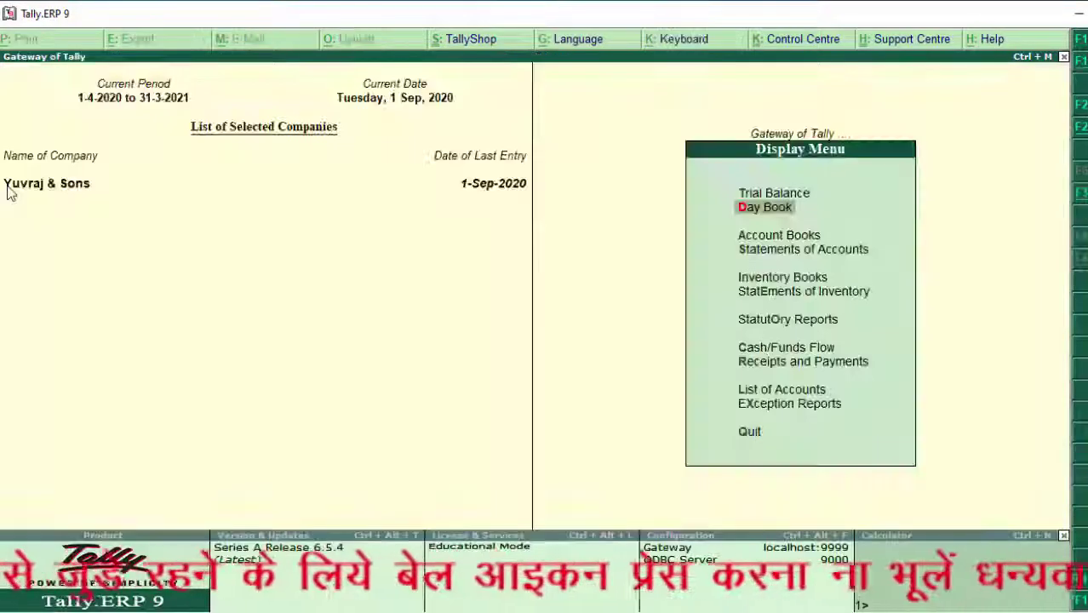
key("Escape")
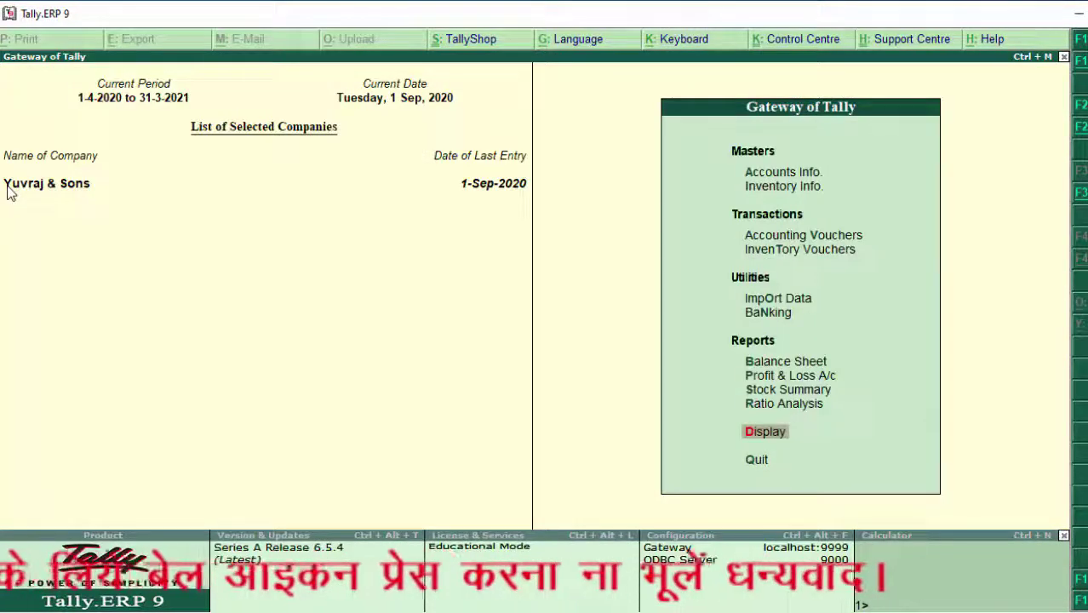